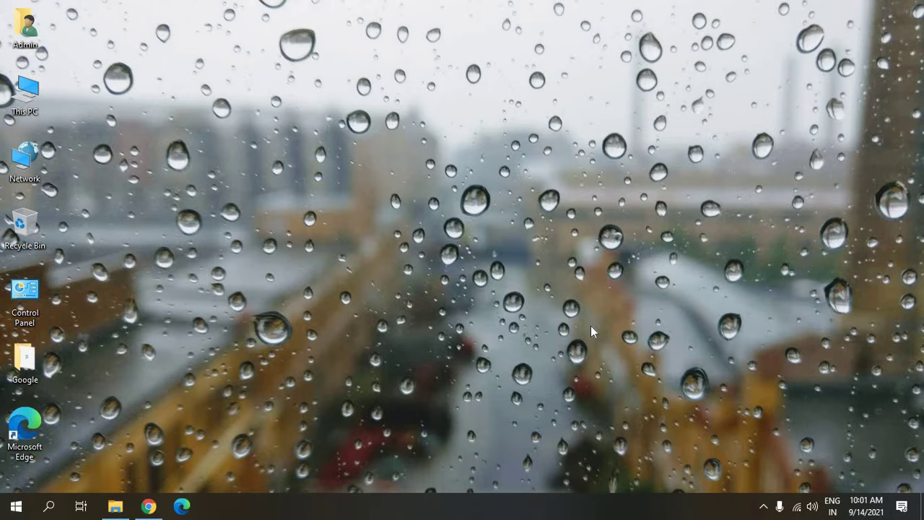
In This PC, compare Local Disk (C:) at 51.6 GB free of 83.9 GB with the nearly empty New Volume (D:)
left_click(115, 505)
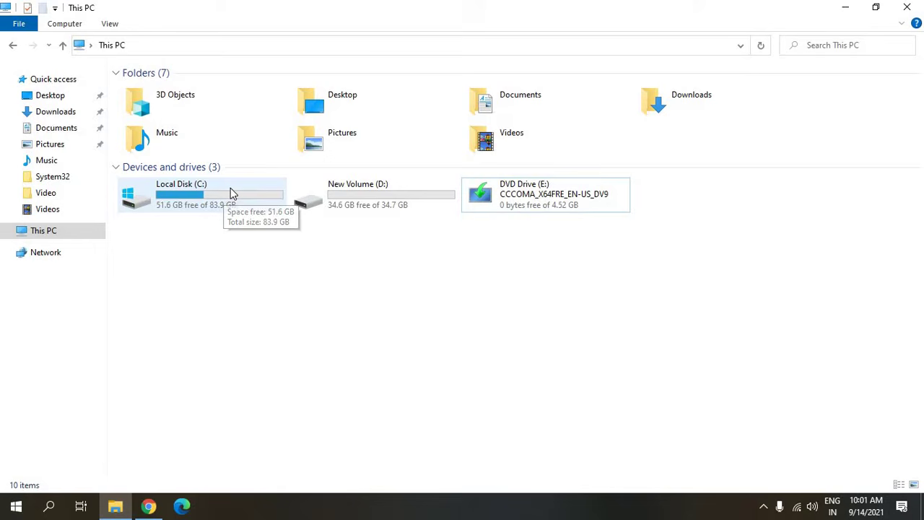
left_click(214, 197)
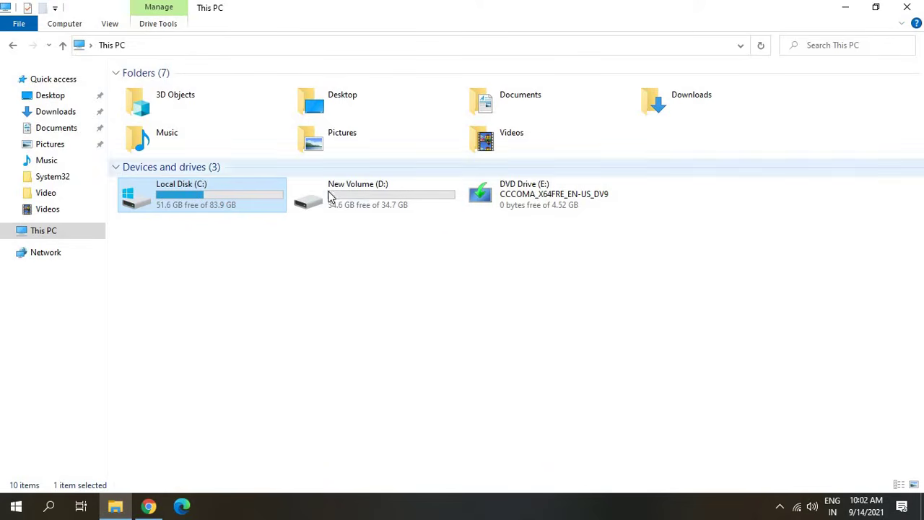
left_click(371, 201)
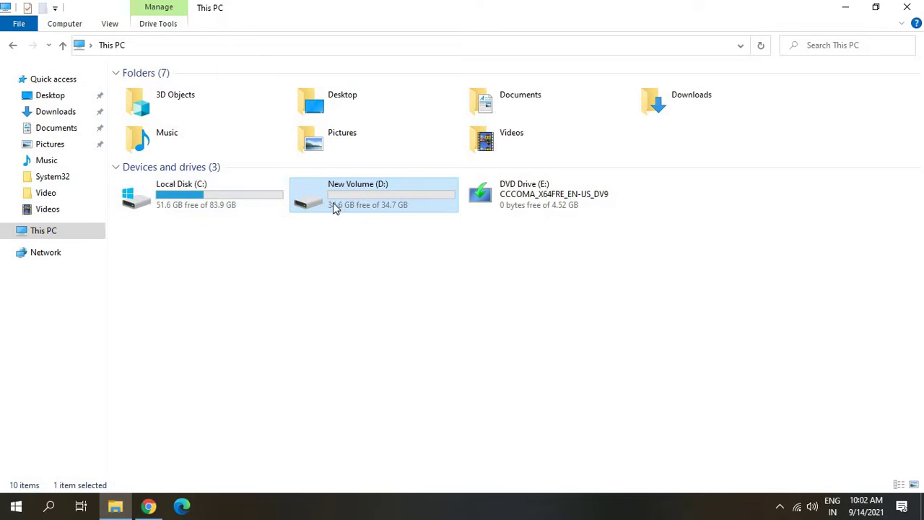
mouse_move(337, 218)
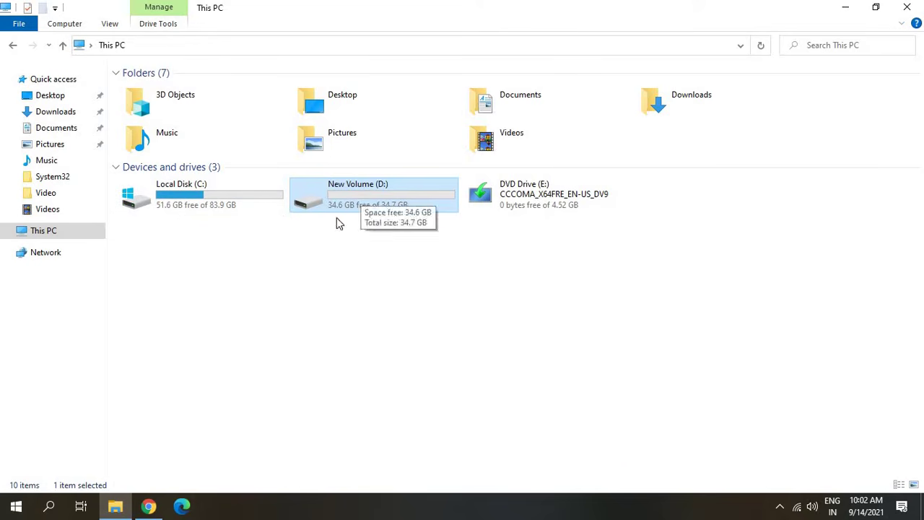
left_click(709, 294)
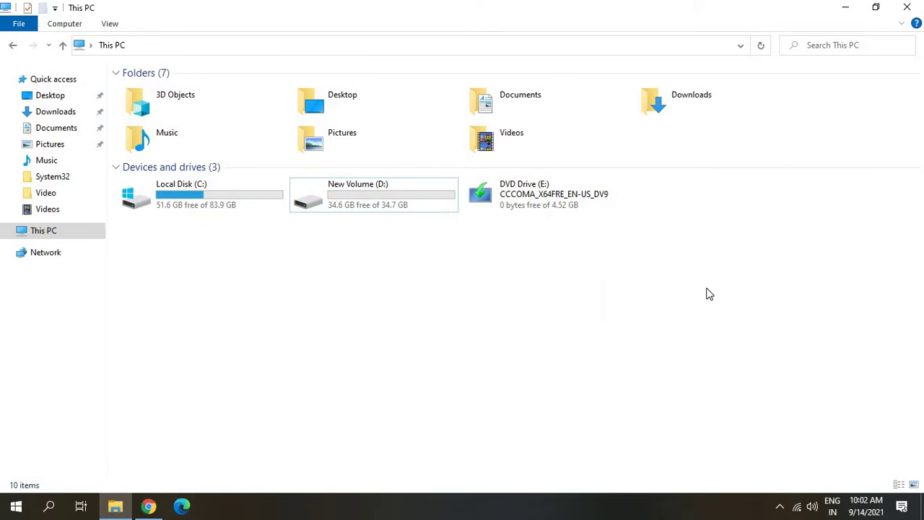
key("super+r")
Launch Disk Management by running diskmgmt.msc from the Start menu's Run dialog
left_click(516, 309)
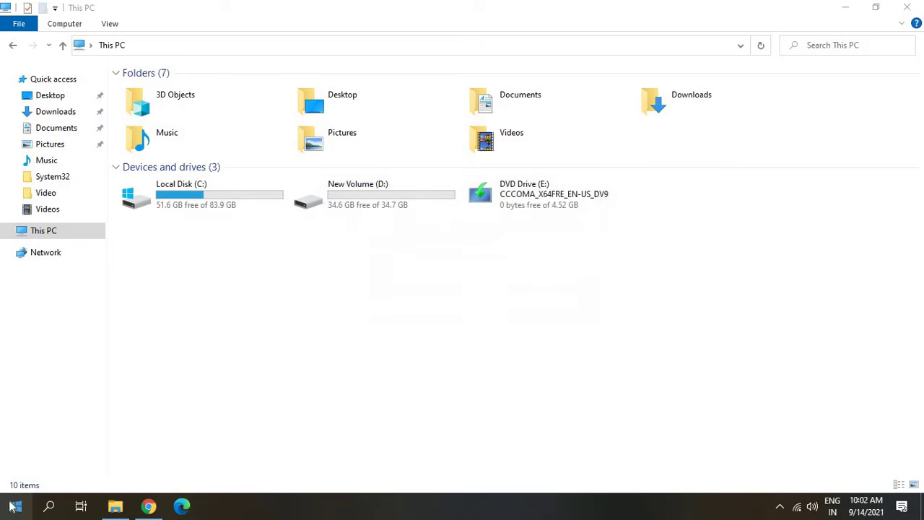
right_click(13, 506)
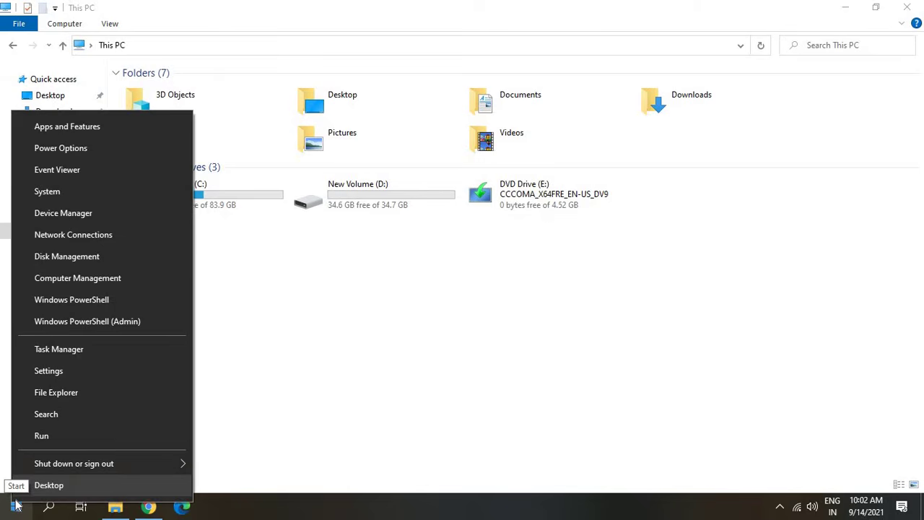
left_click(64, 437)
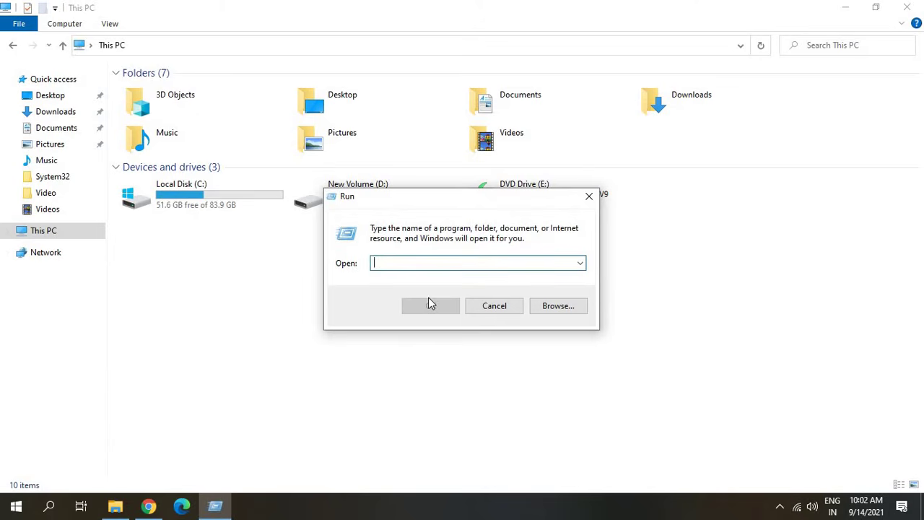
type("diskm")
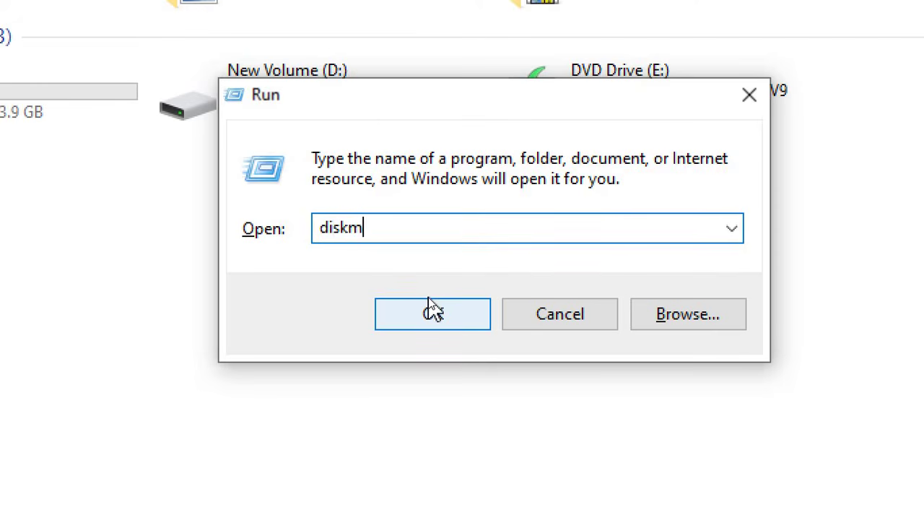
type("gmt.msc")
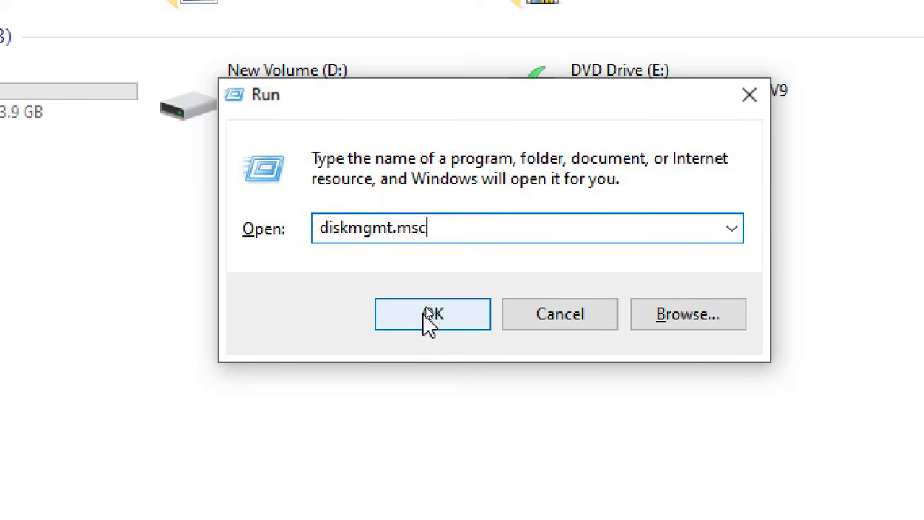
left_click(429, 316)
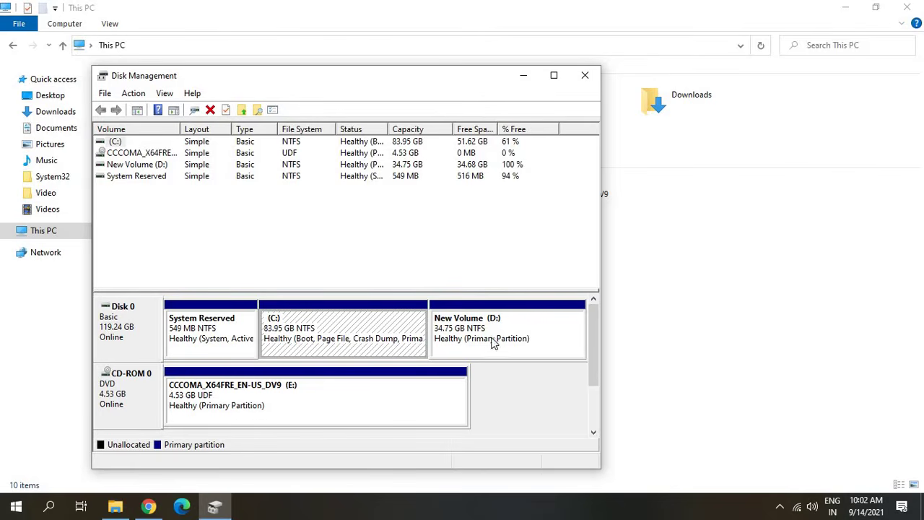
Confirm Extend Volume is unavailable for the 83.95 GB C: partition while D: occupies the disk
left_click(517, 325)
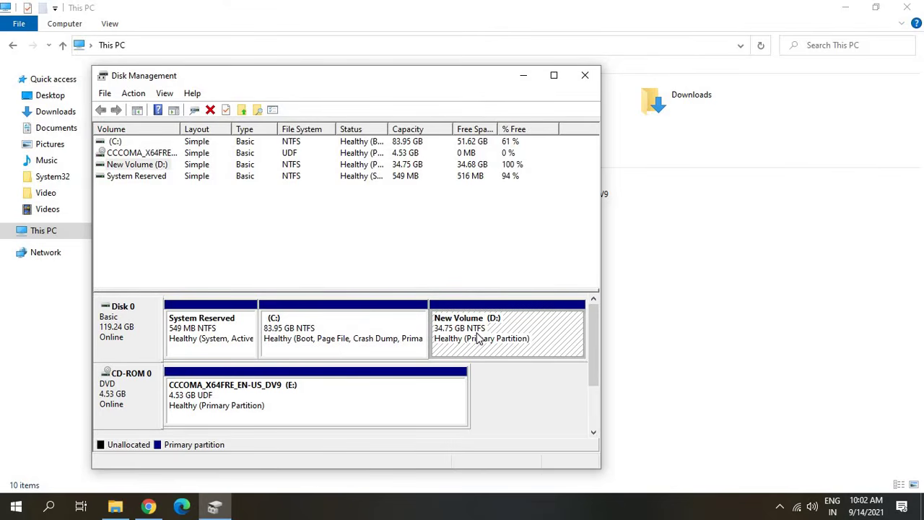
left_click(279, 332)
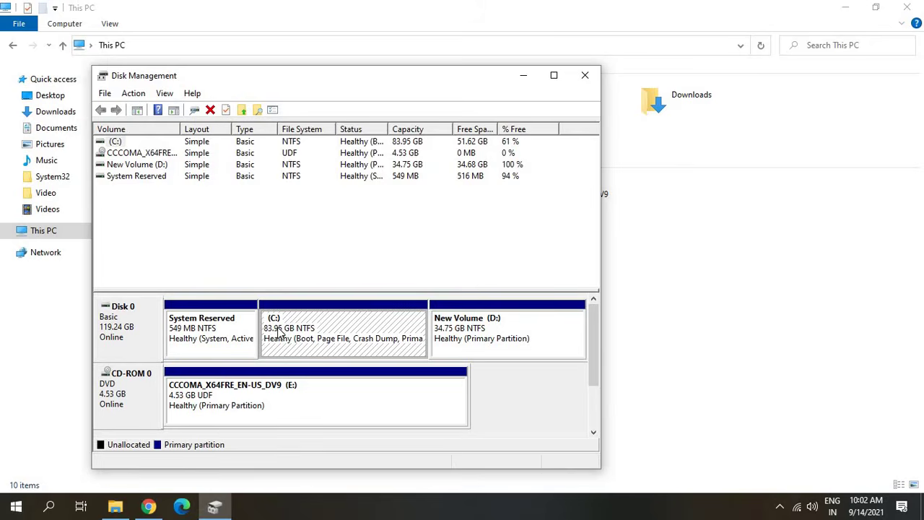
right_click(280, 331)
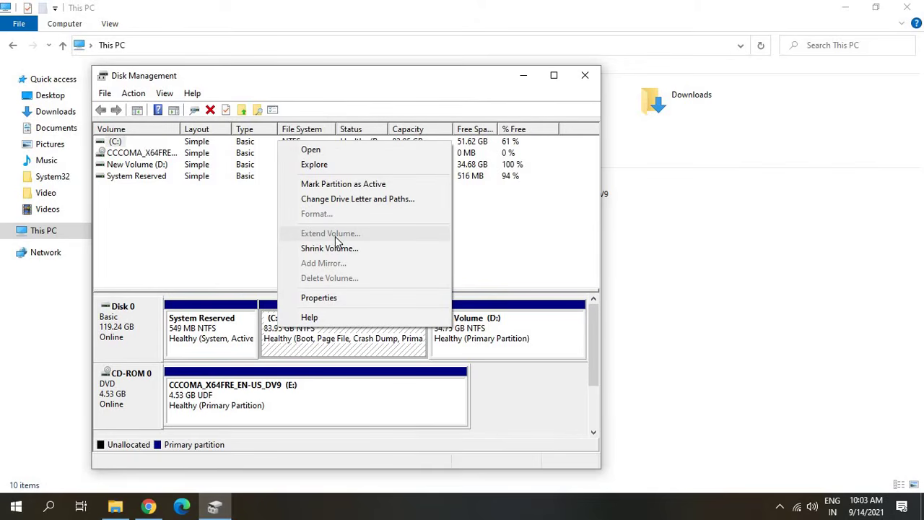
left_click(350, 337)
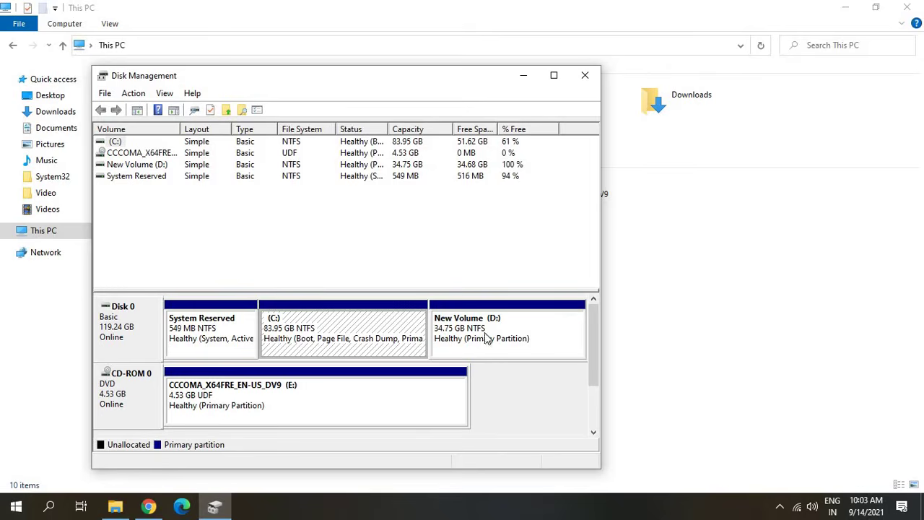
Confirm New Volume (D:) is essentially empty, with 34.6 GB free of 34.7 GB
left_click(685, 290)
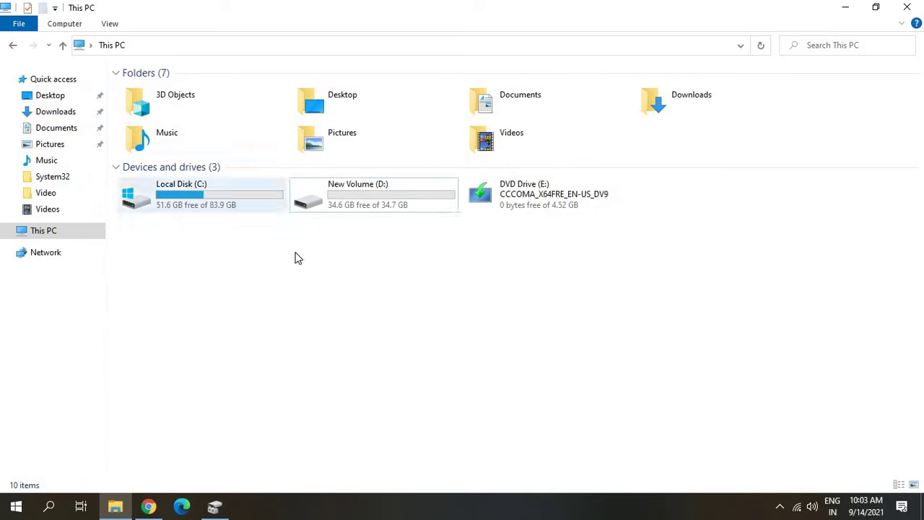
left_click(358, 200)
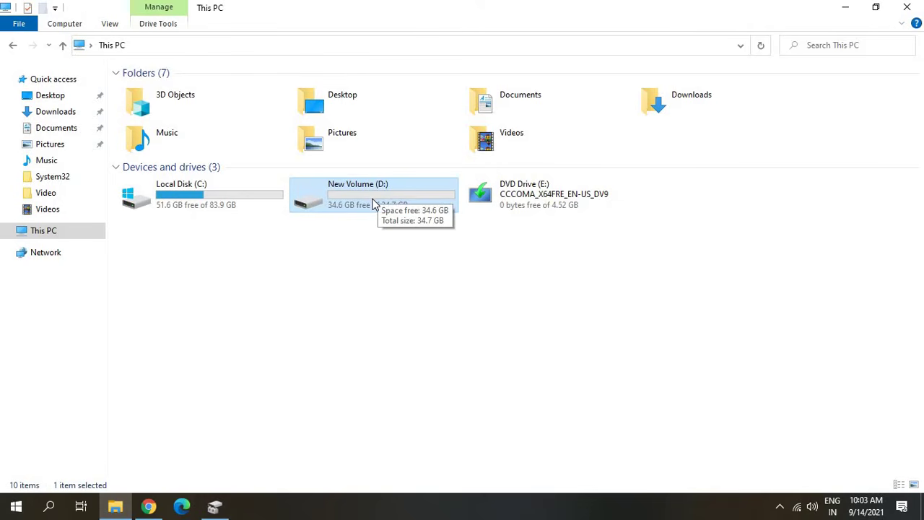
double_click(385, 202)
left_click(12, 44)
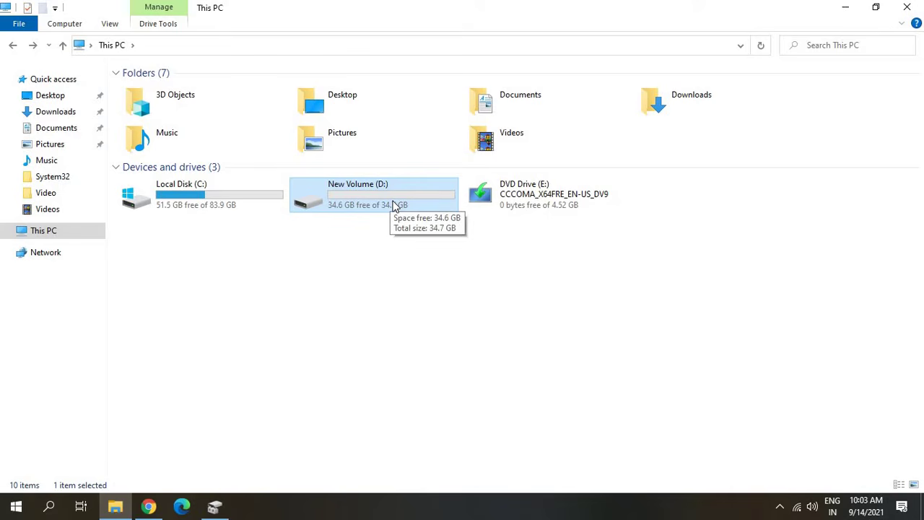
left_click(381, 298)
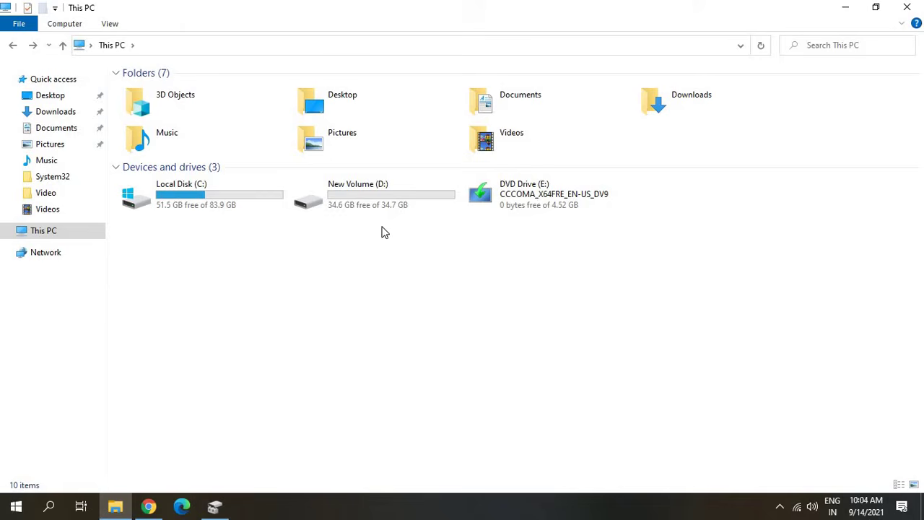
Delete the New Volume (D:) partition, leaving 34.76 GB unallocated after the C: partition
left_click(214, 506)
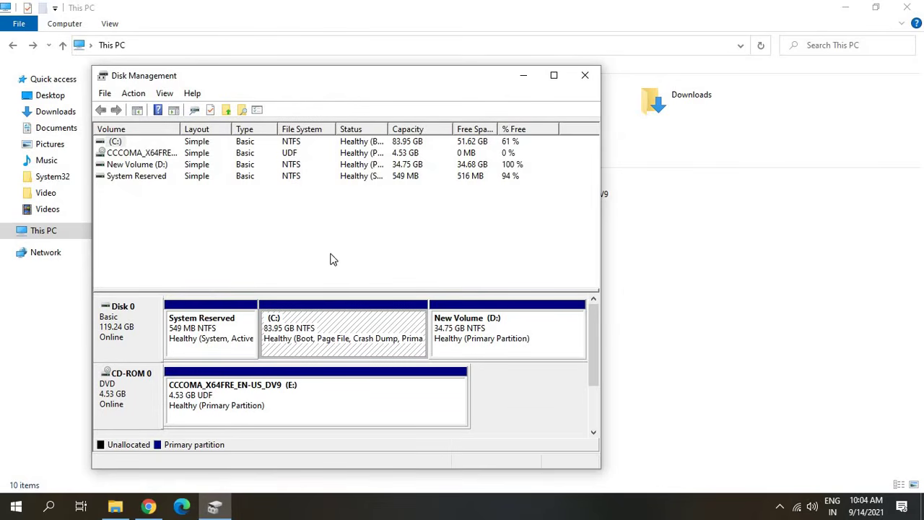
left_click(509, 326)
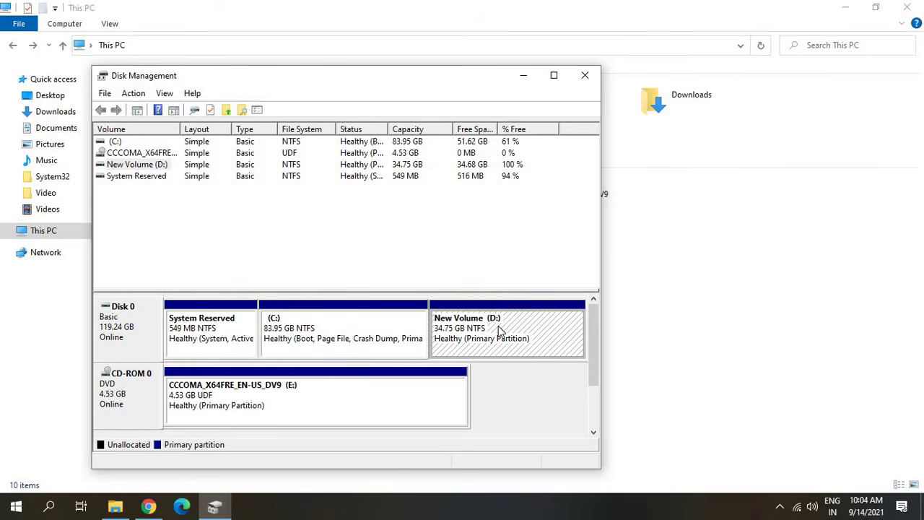
right_click(498, 327)
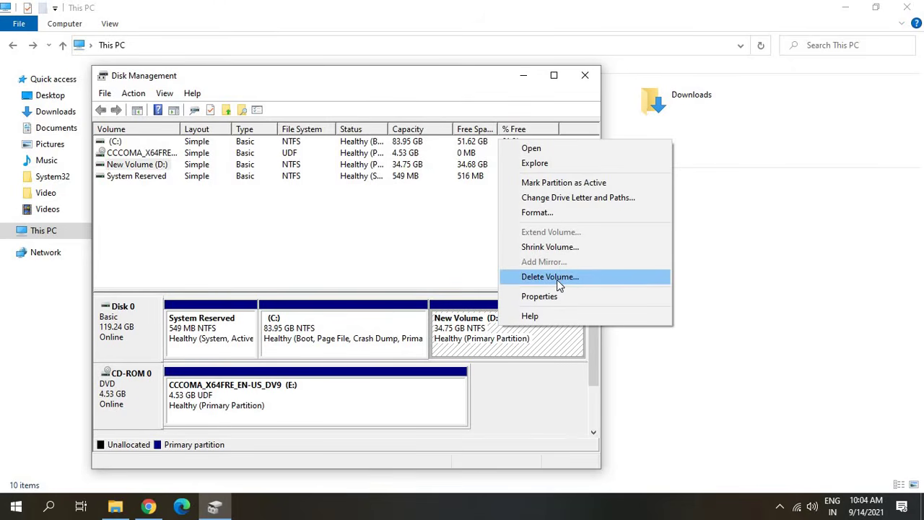
left_click(557, 278)
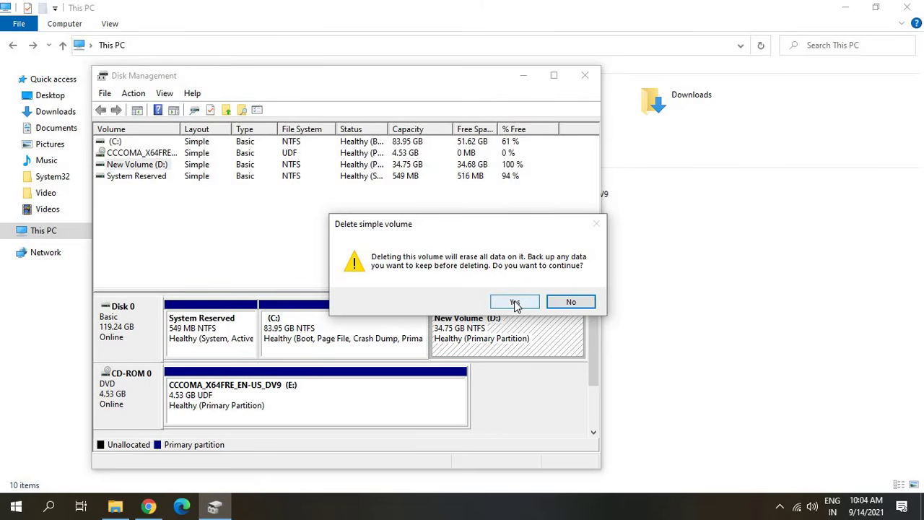
left_click(515, 303)
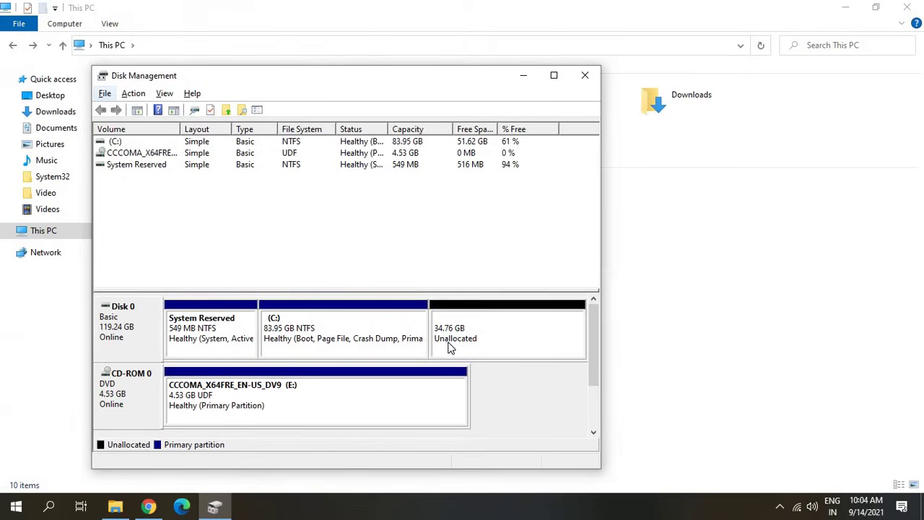
Extend C: with all 35589 MB of unallocated space, growing it to 118.70 GB
right_click(297, 328)
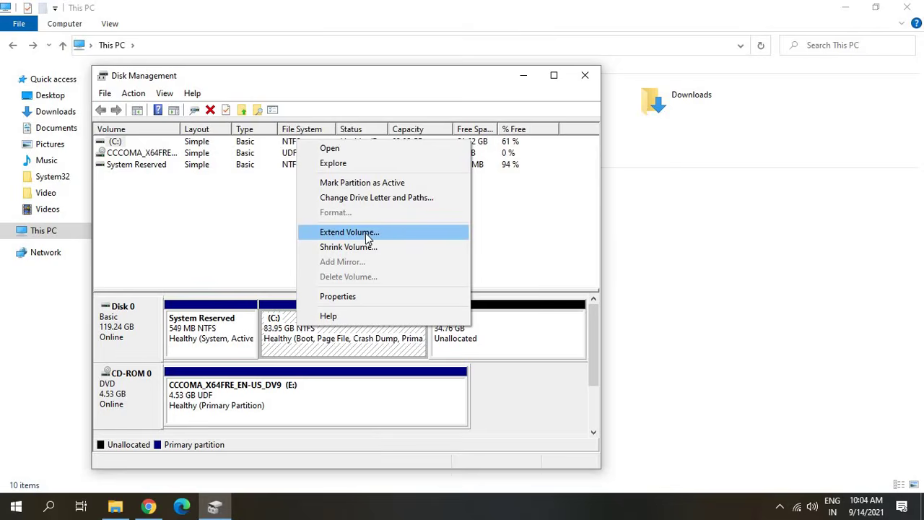
key("Escape")
right_click(316, 319)
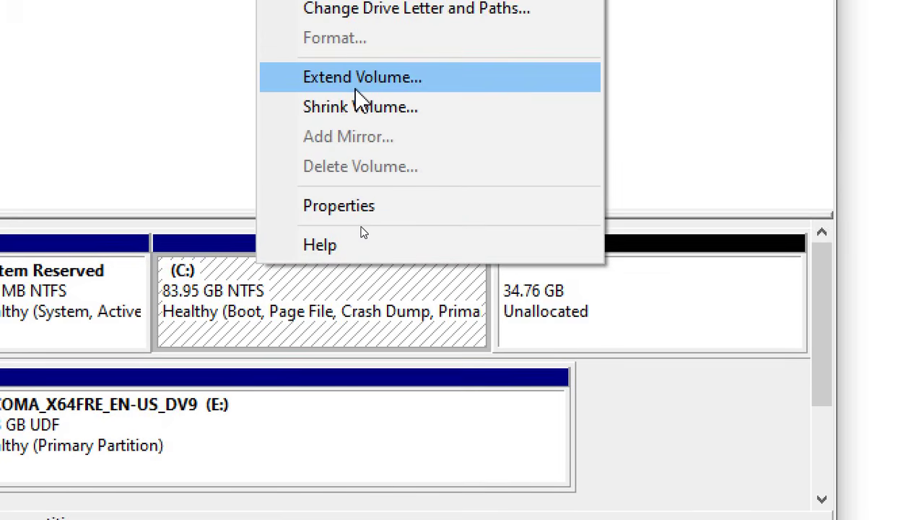
left_click(360, 98)
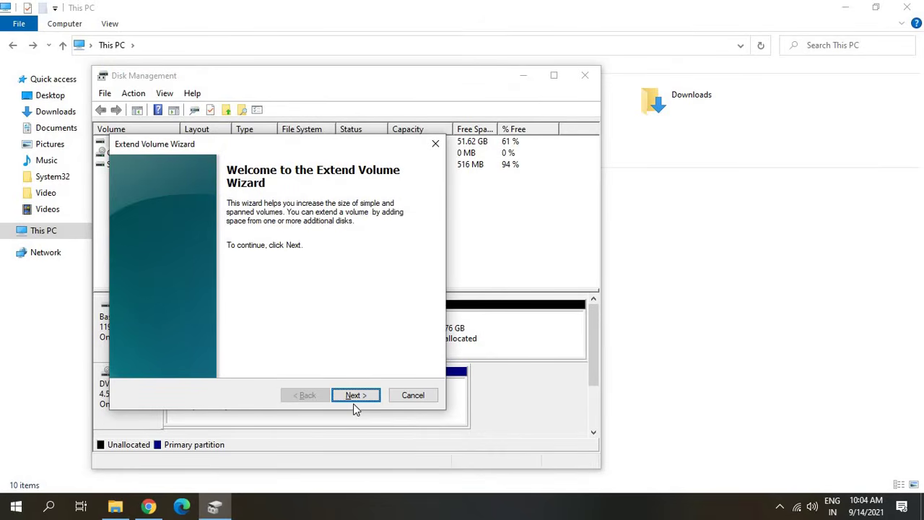
left_click(355, 395)
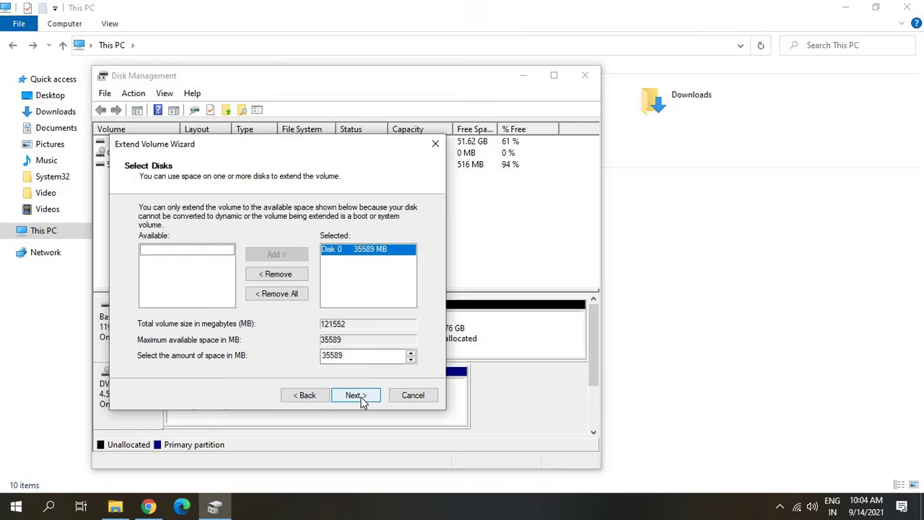
left_click(357, 396)
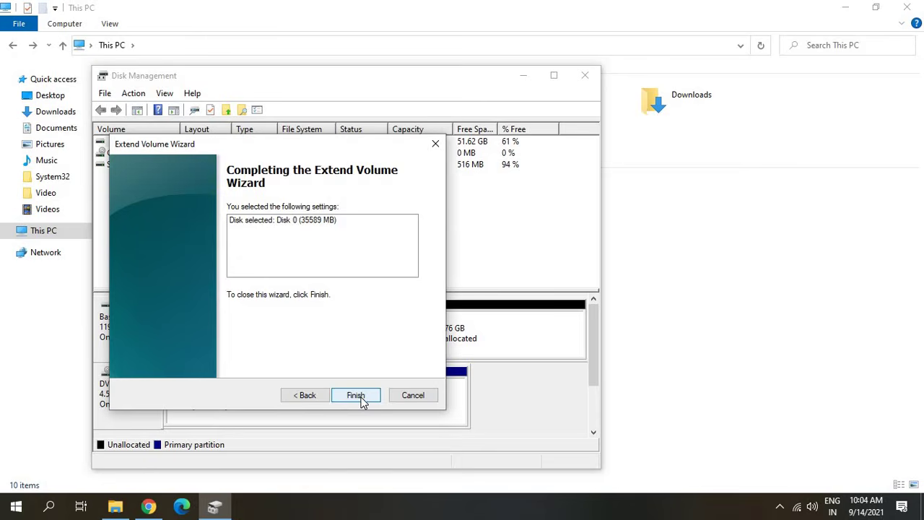
left_click(362, 399)
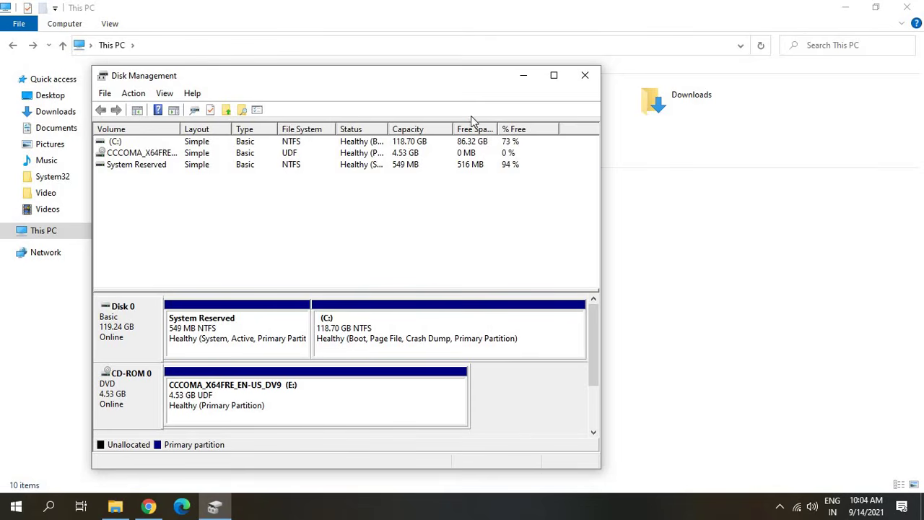
Refresh This PC to show Local Disk (C:) at 86.3 GB free of 118 GB, then minimize Explorer
left_click(693, 257)
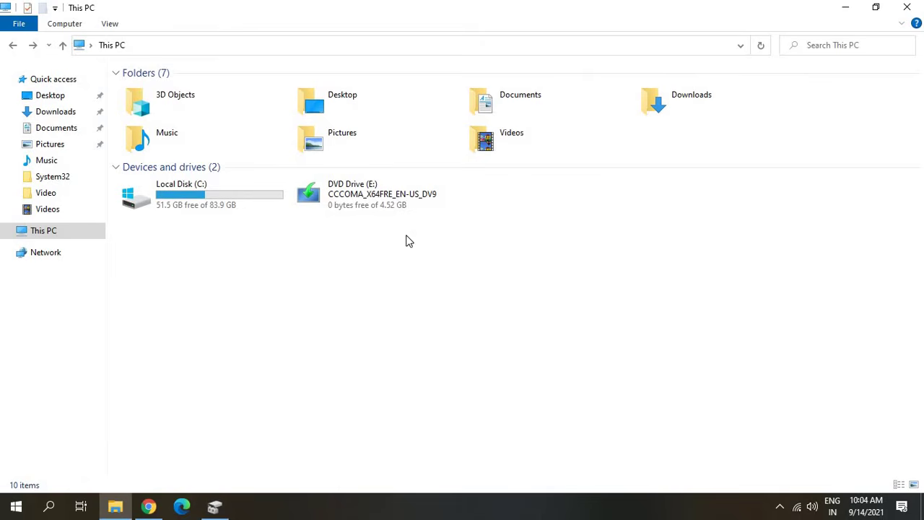
right_click(274, 287)
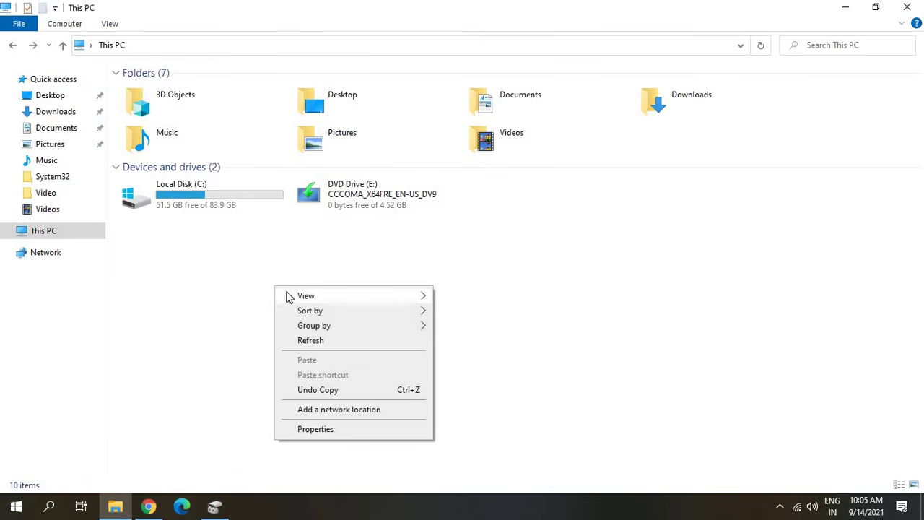
left_click(306, 336)
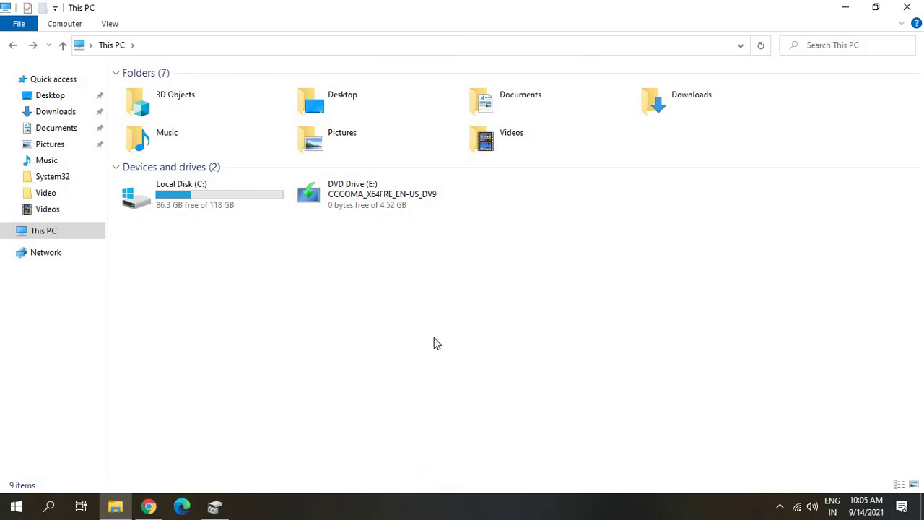
left_click(845, 7)
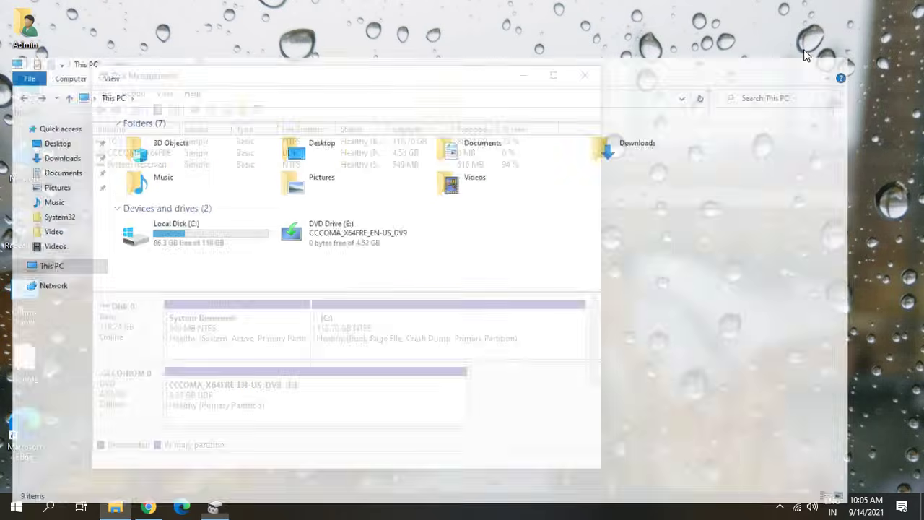